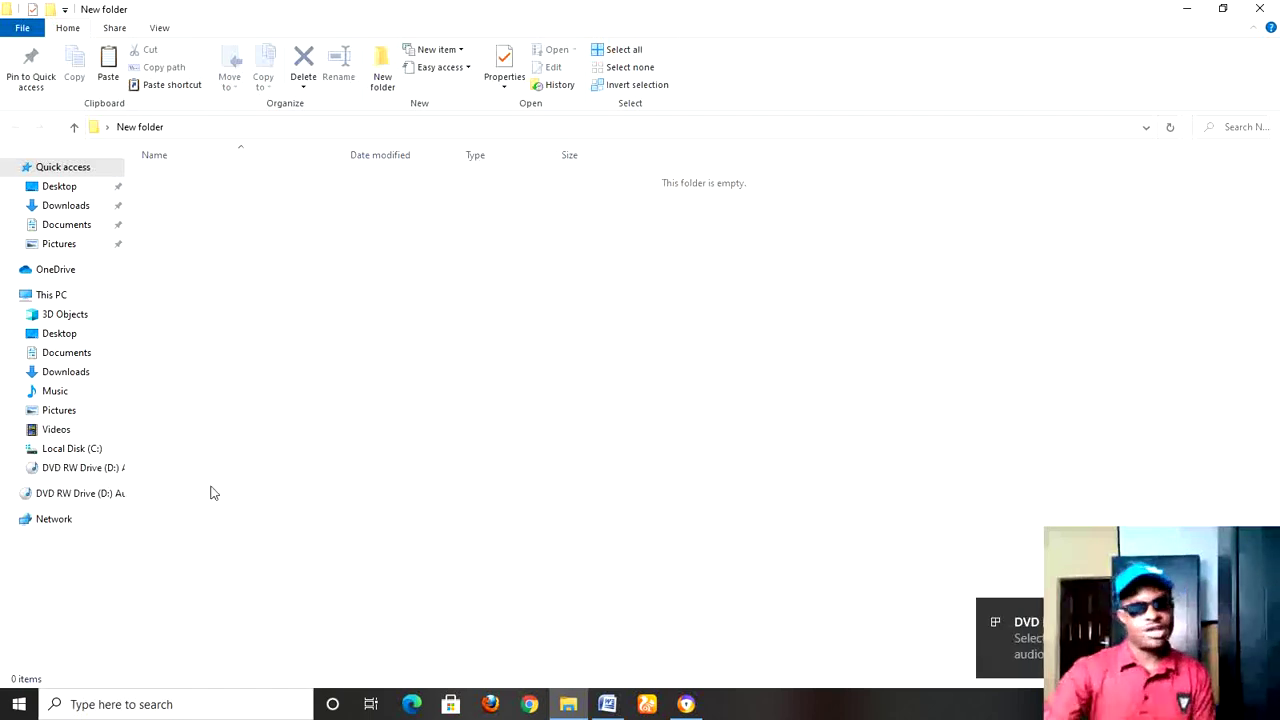
Step: Copy Track06 through Track18 from the audio CD in drive D: and paste them into New folder on the desktop
left_click(68, 504)
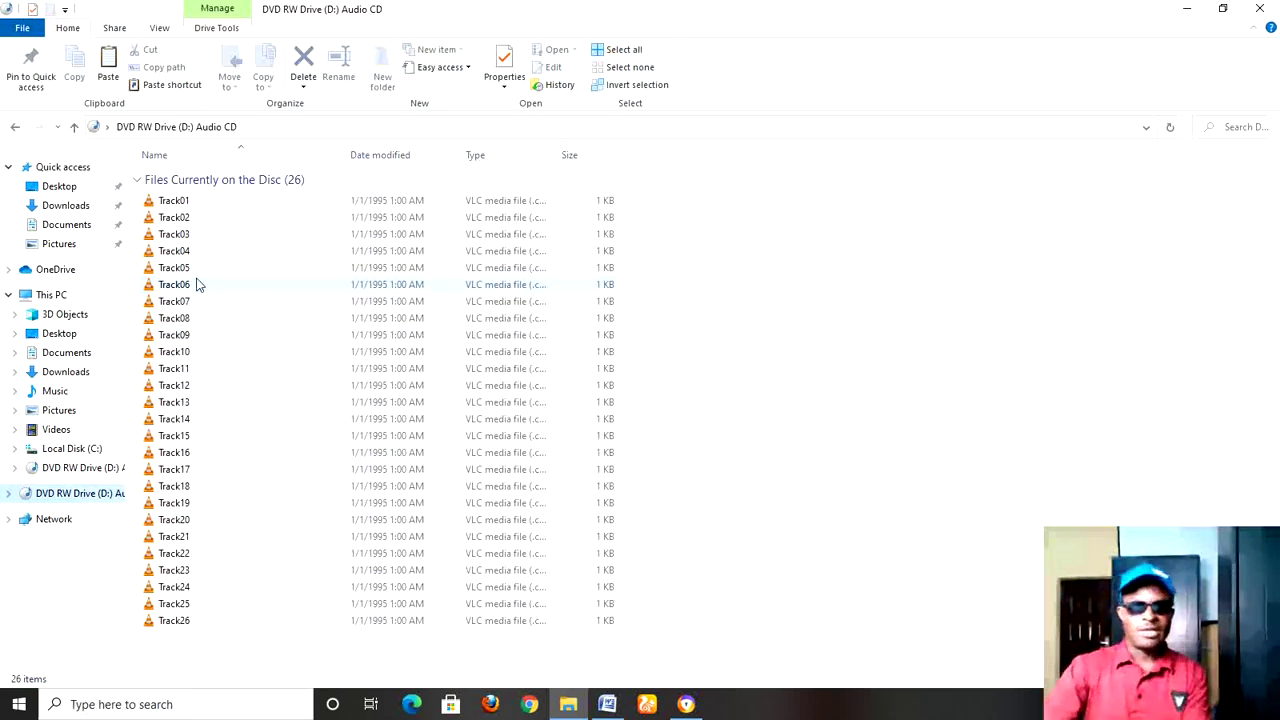
left_click_drag(196, 284, 300, 491)
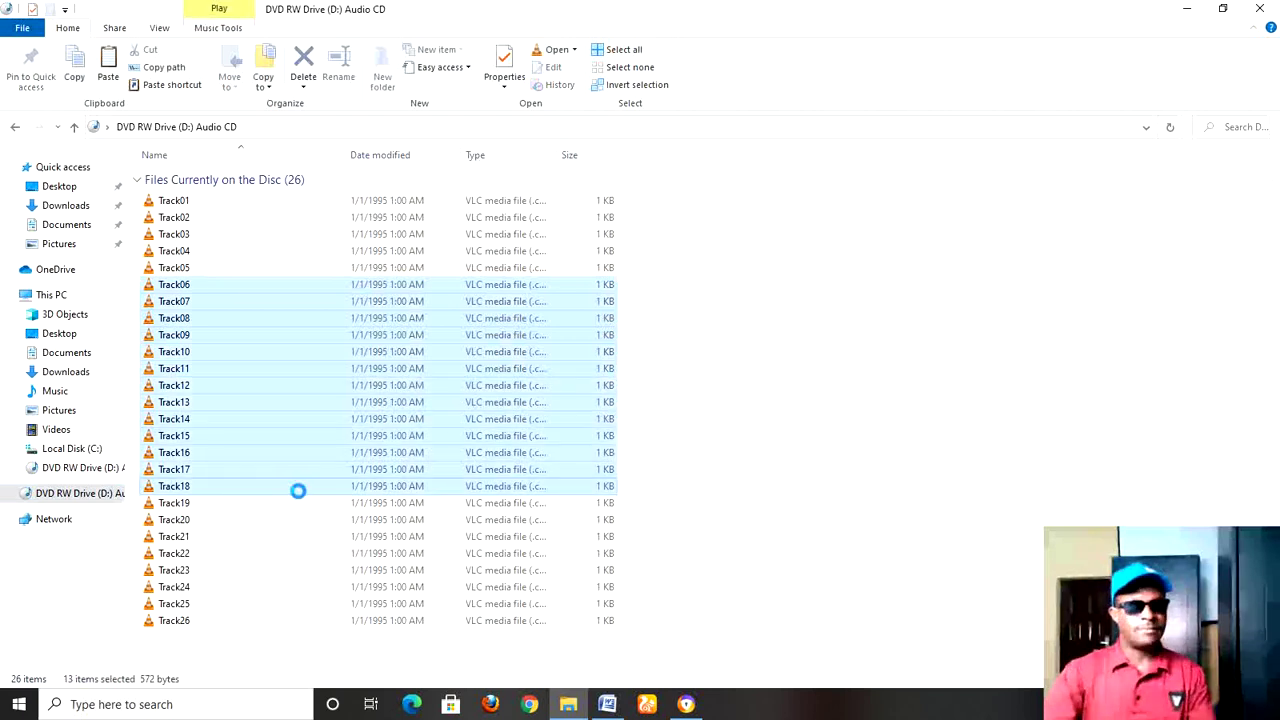
right_click(296, 412)
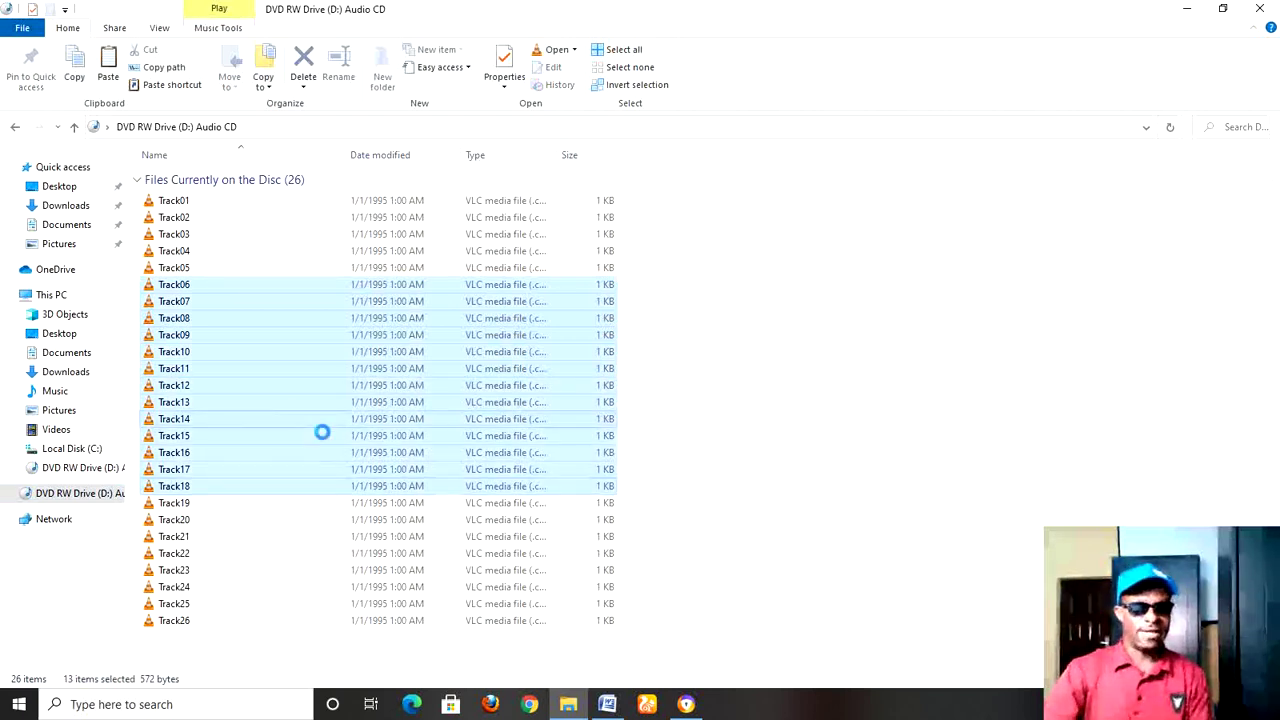
left_click(344, 651)
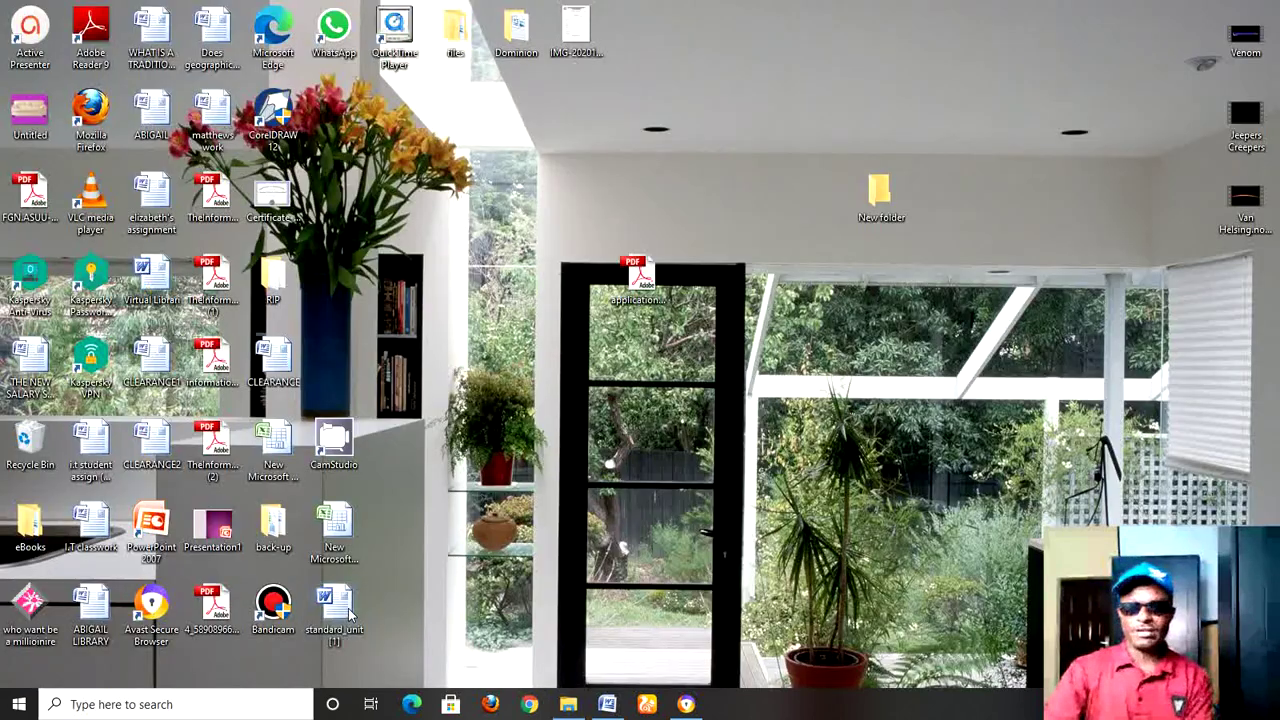
double_click(875, 222)
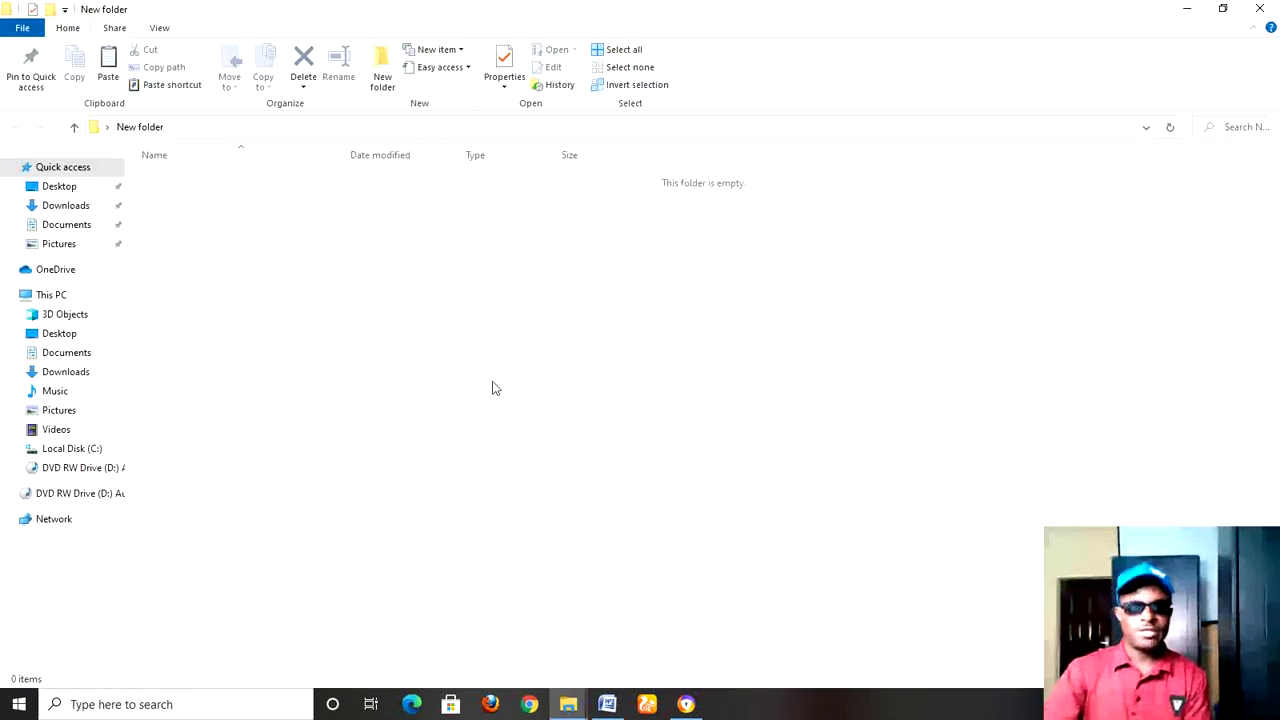
right_click(492, 382)
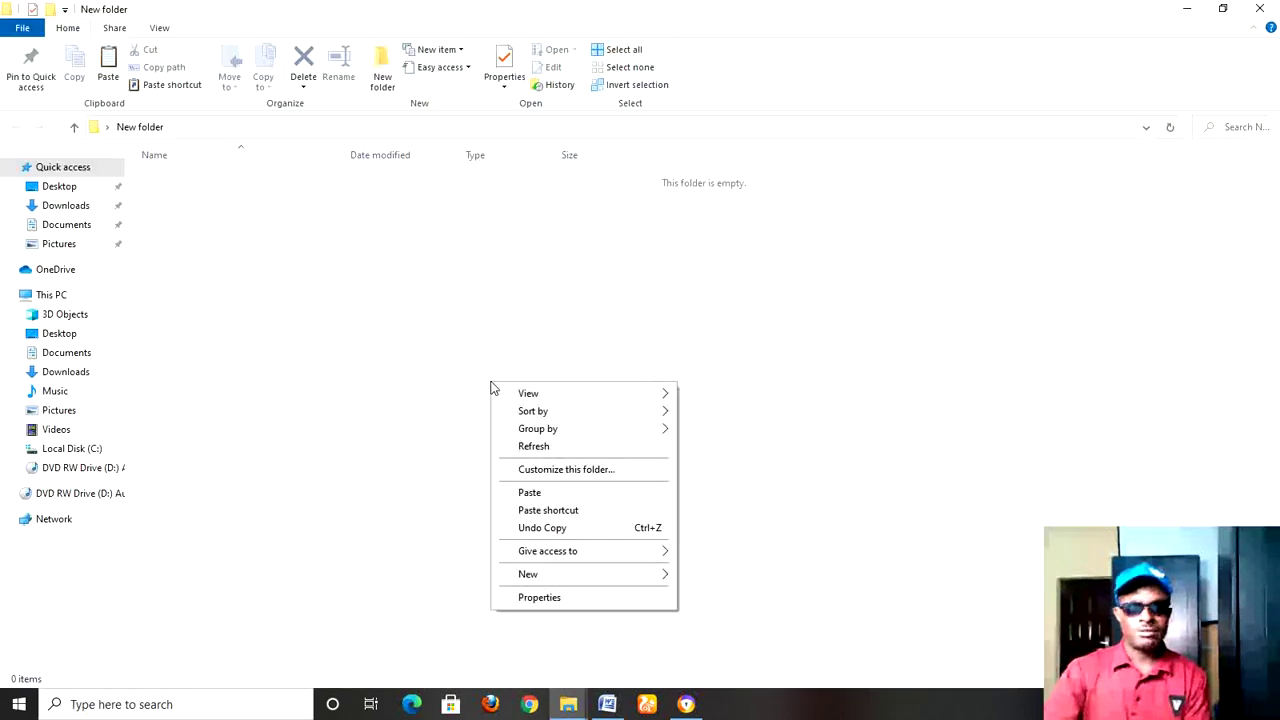
left_click(566, 498)
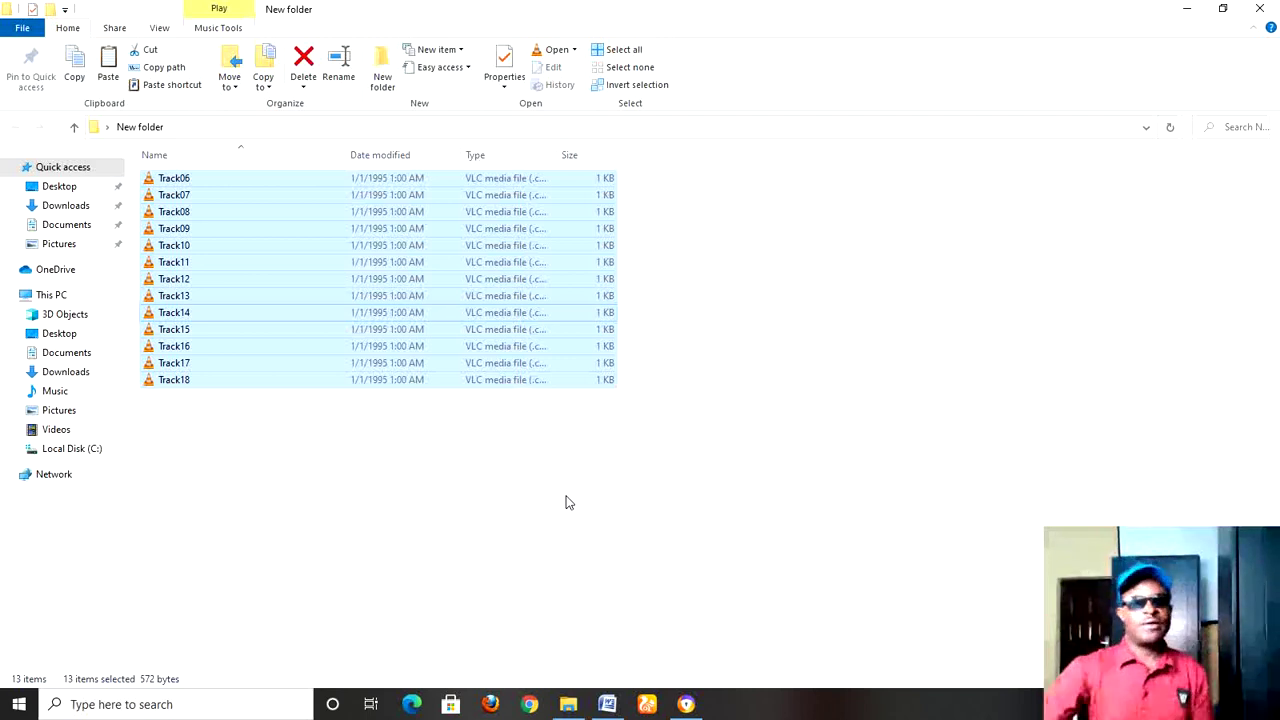
Step: Try to play the copied Track11 from New folder, and close the media player and the folder
left_click(389, 460)
left_click(175, 262)
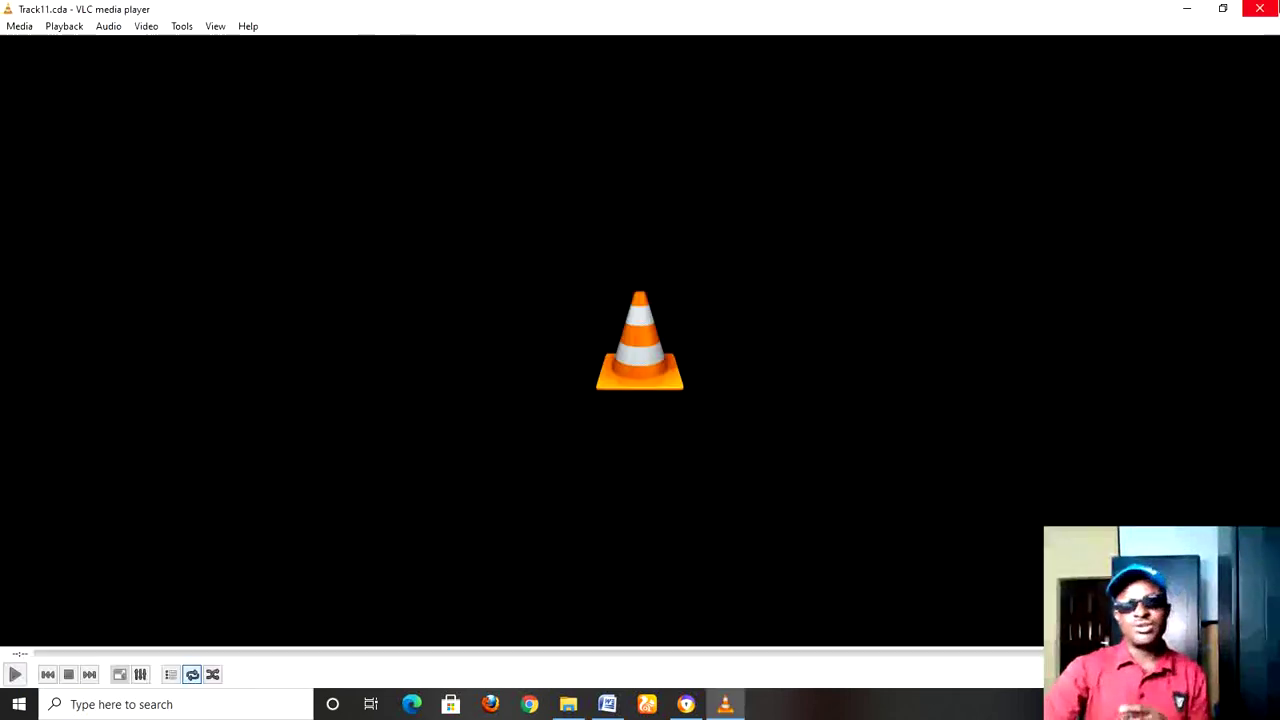
left_click(1260, 8)
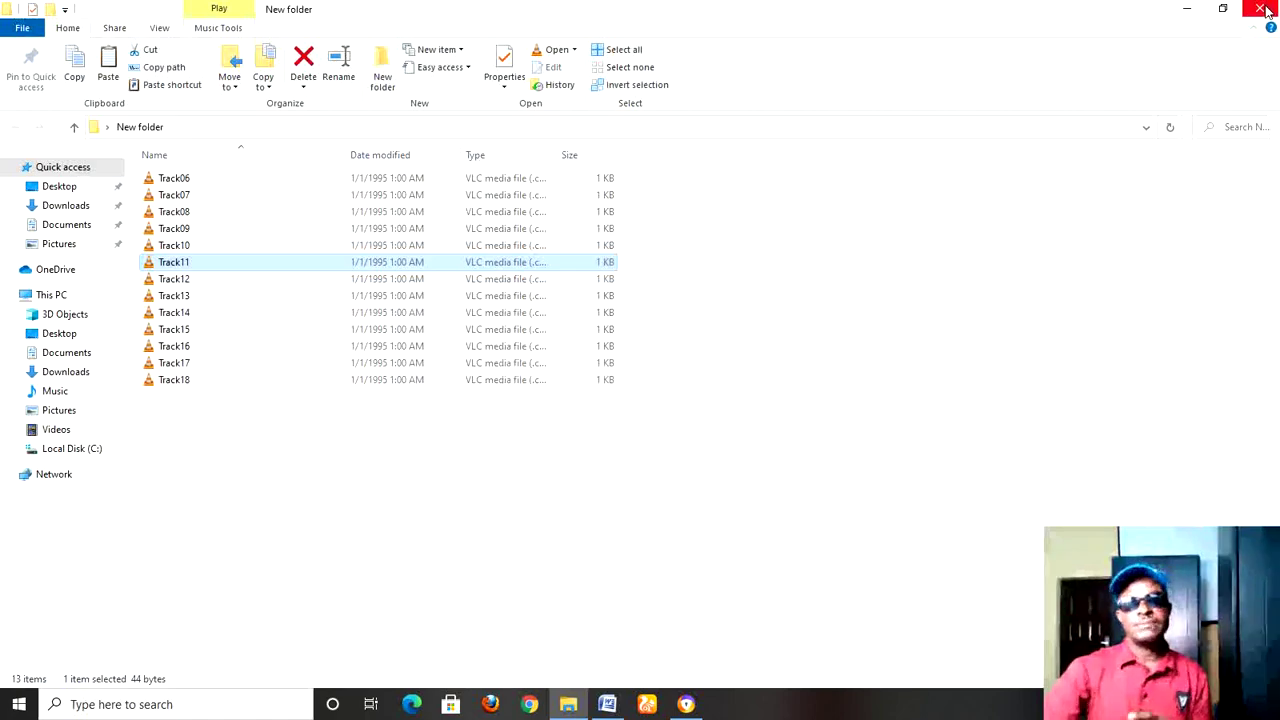
left_click(1264, 9)
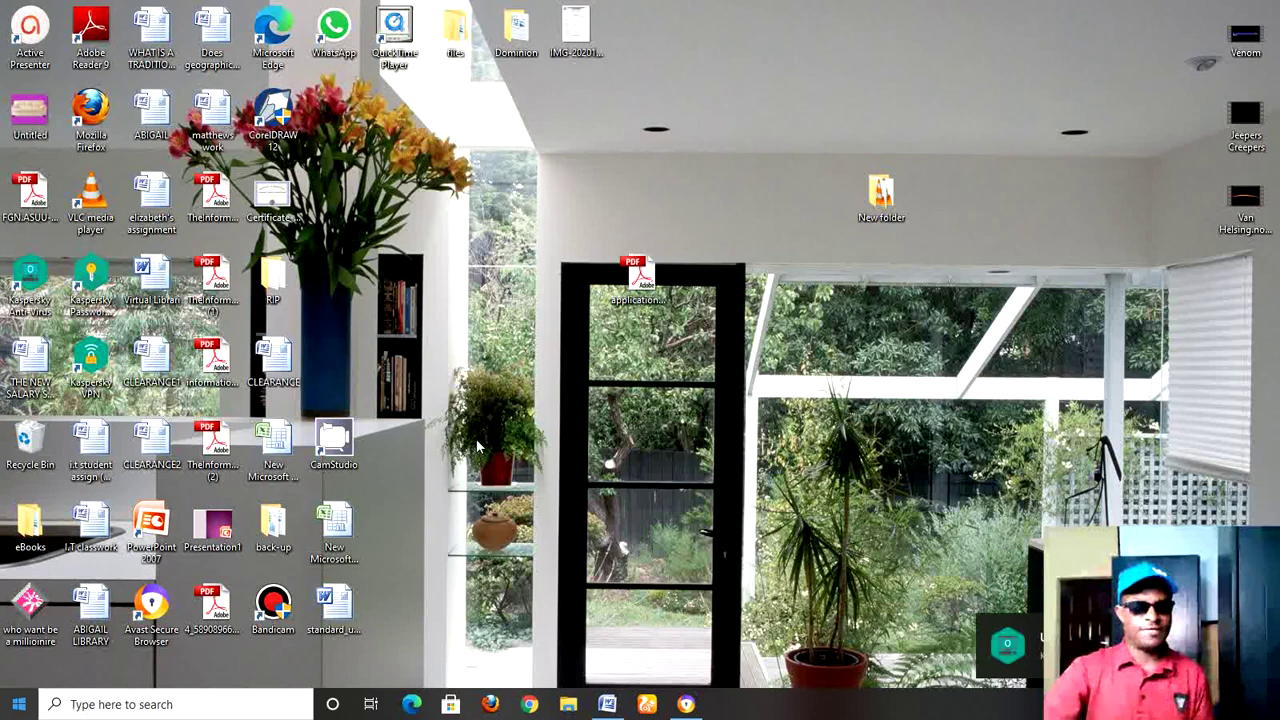
Step: Search the computer for "windows", open Windows Media Player and maximize its window
key("super")
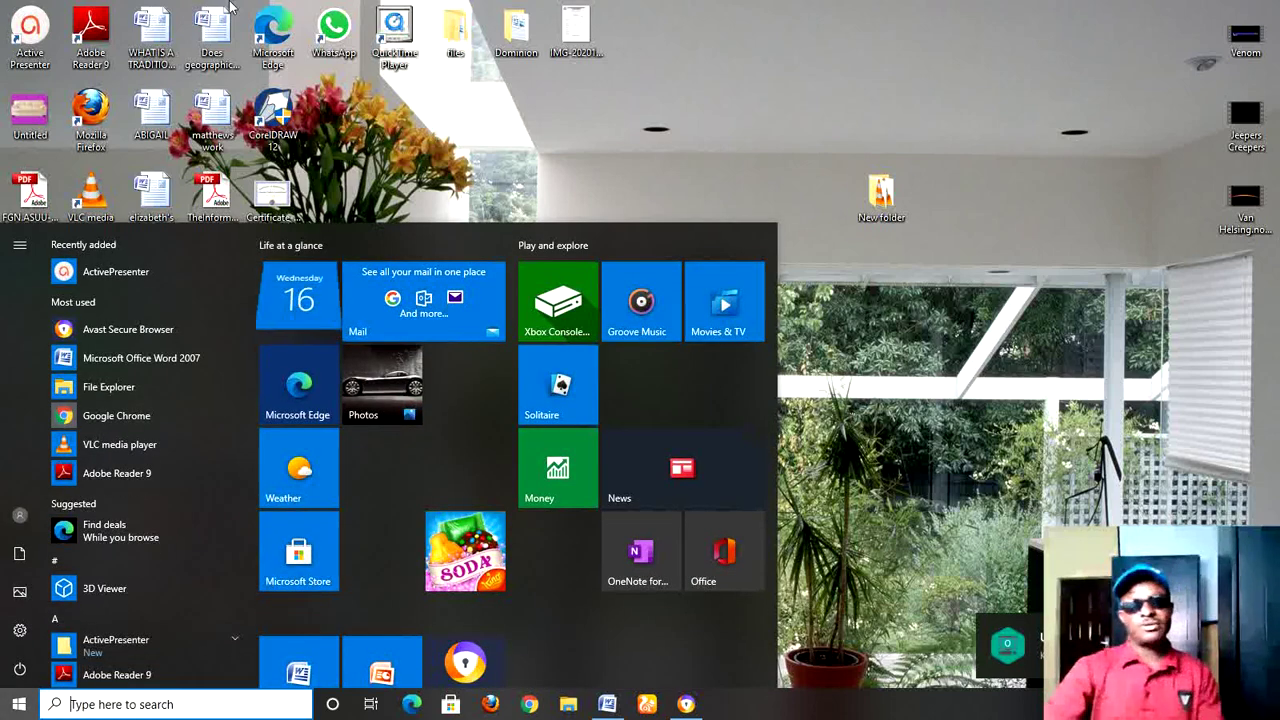
key("super")
key("super")
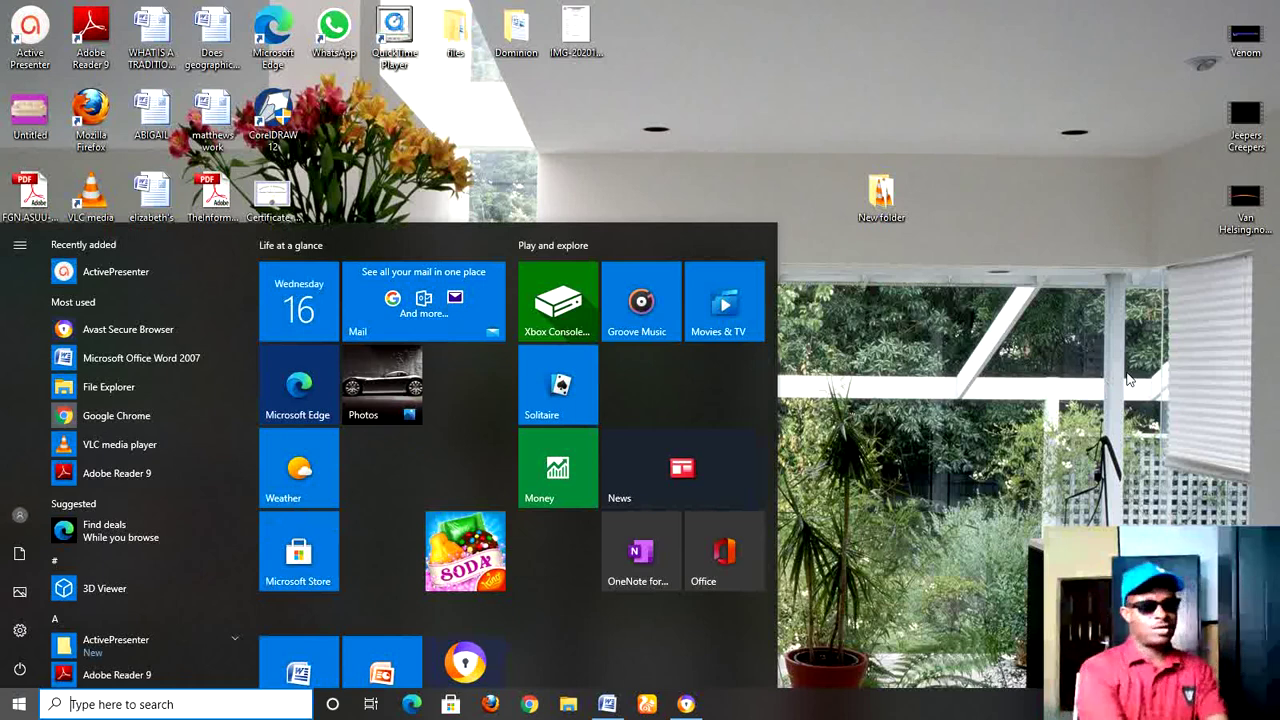
type("wor")
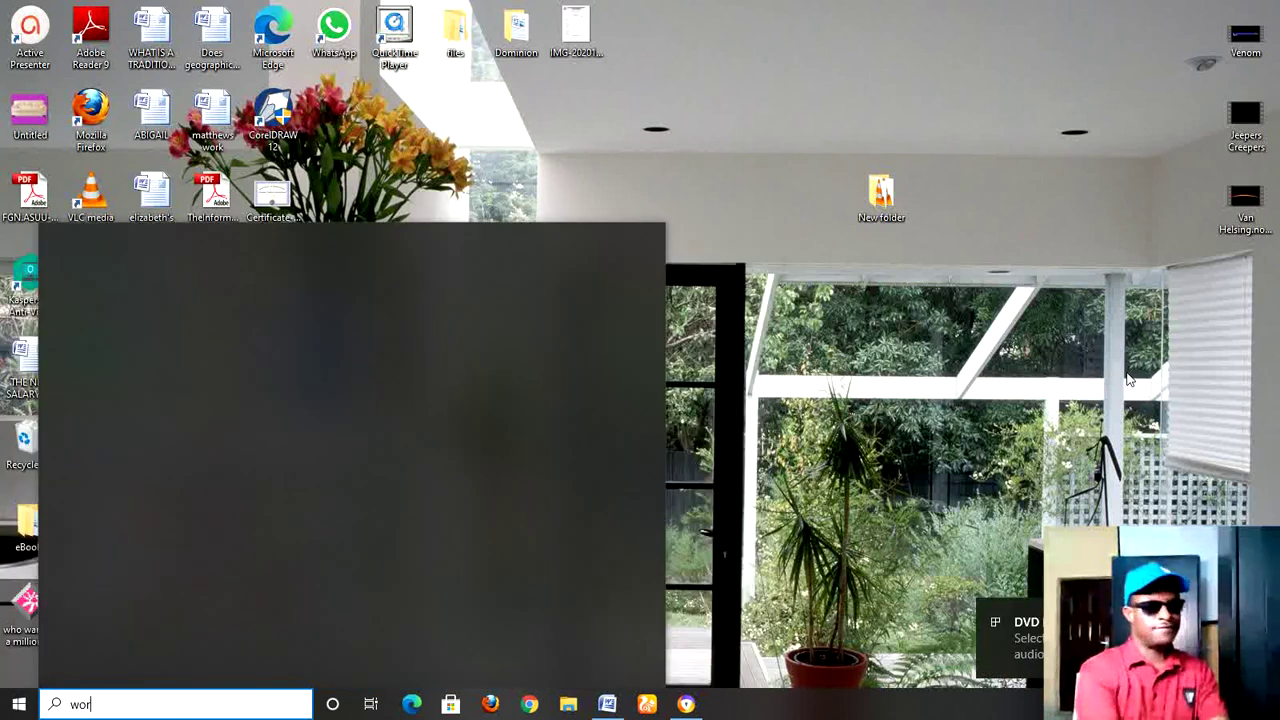
key("BackSpace")
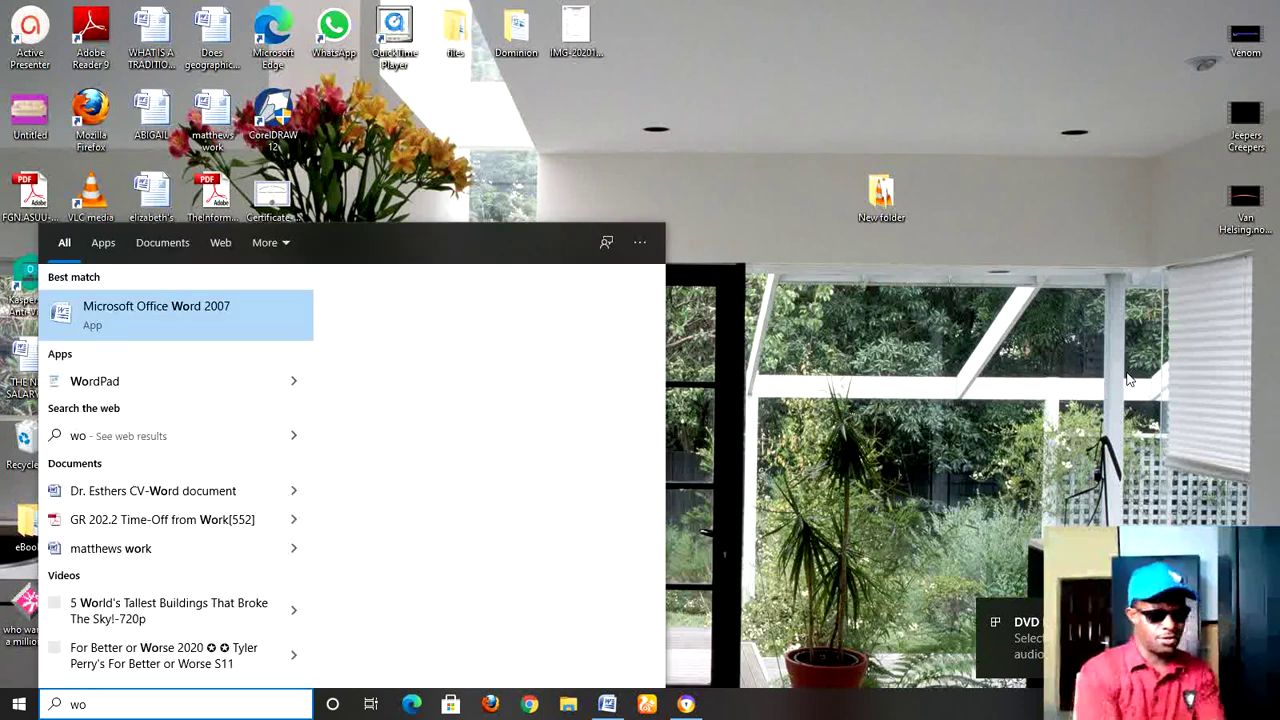
key("BackSpace")
type("ind")
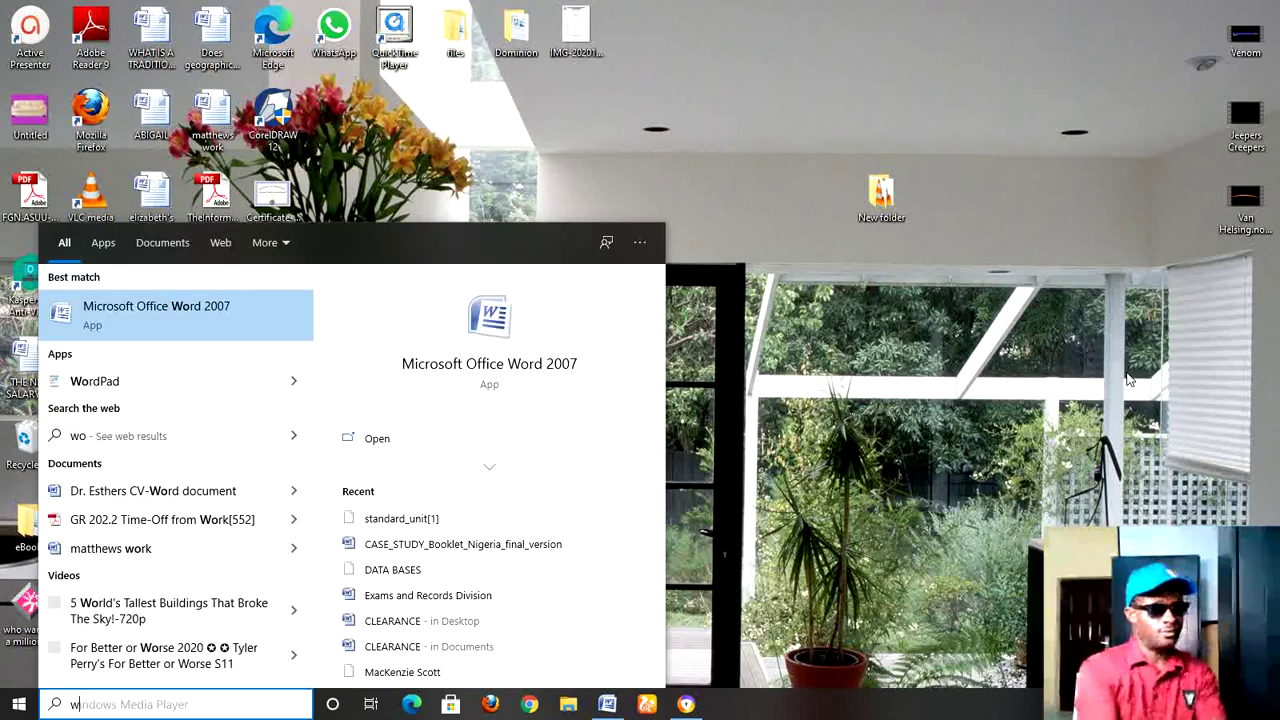
type("ows")
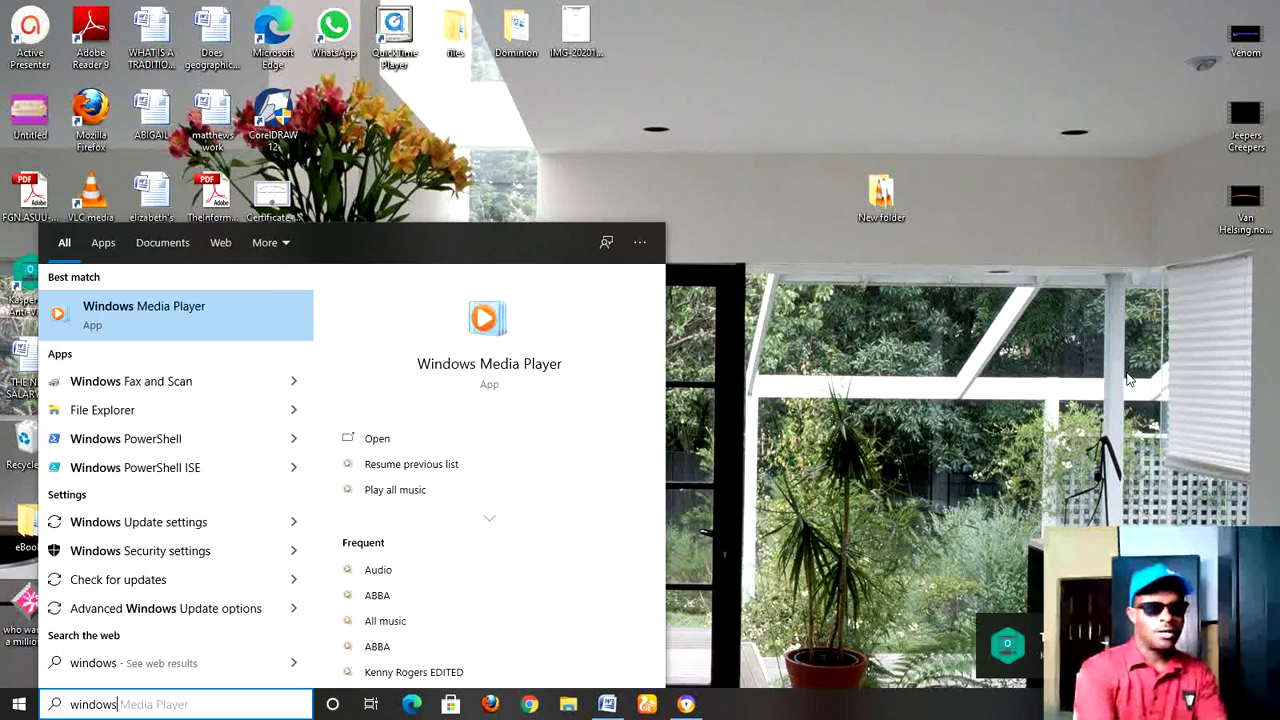
key("Return")
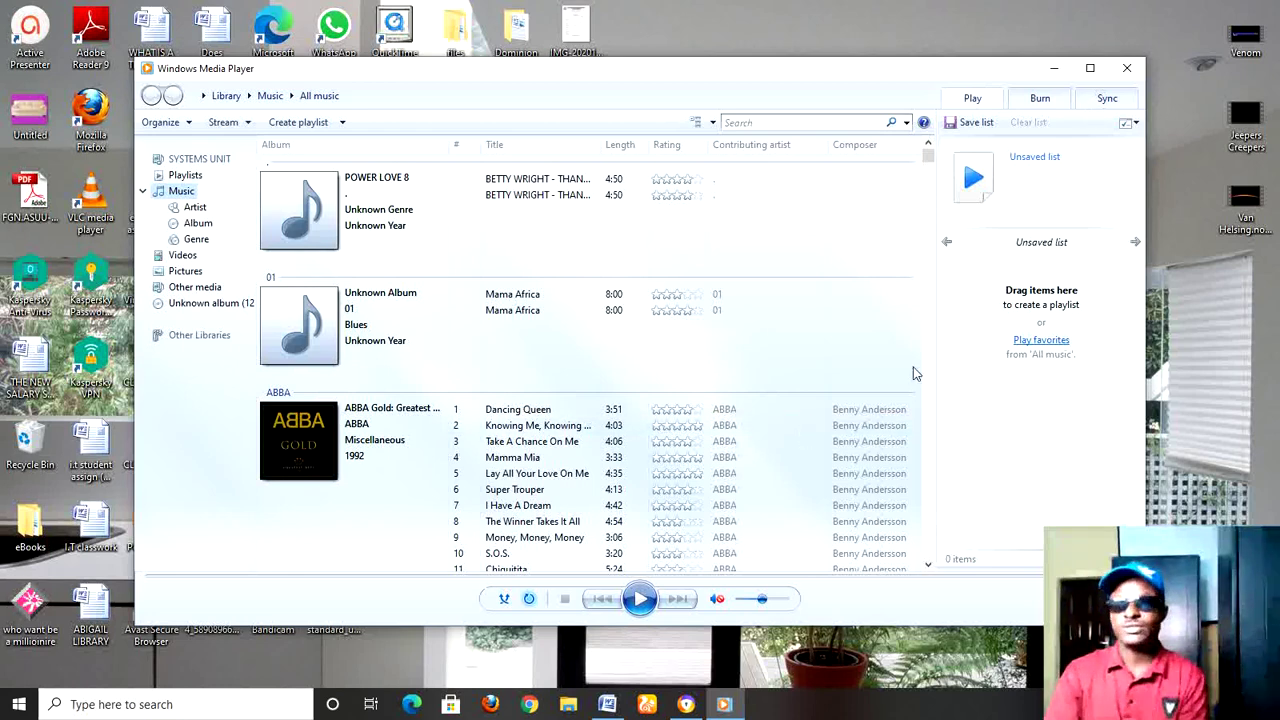
left_click(1090, 68)
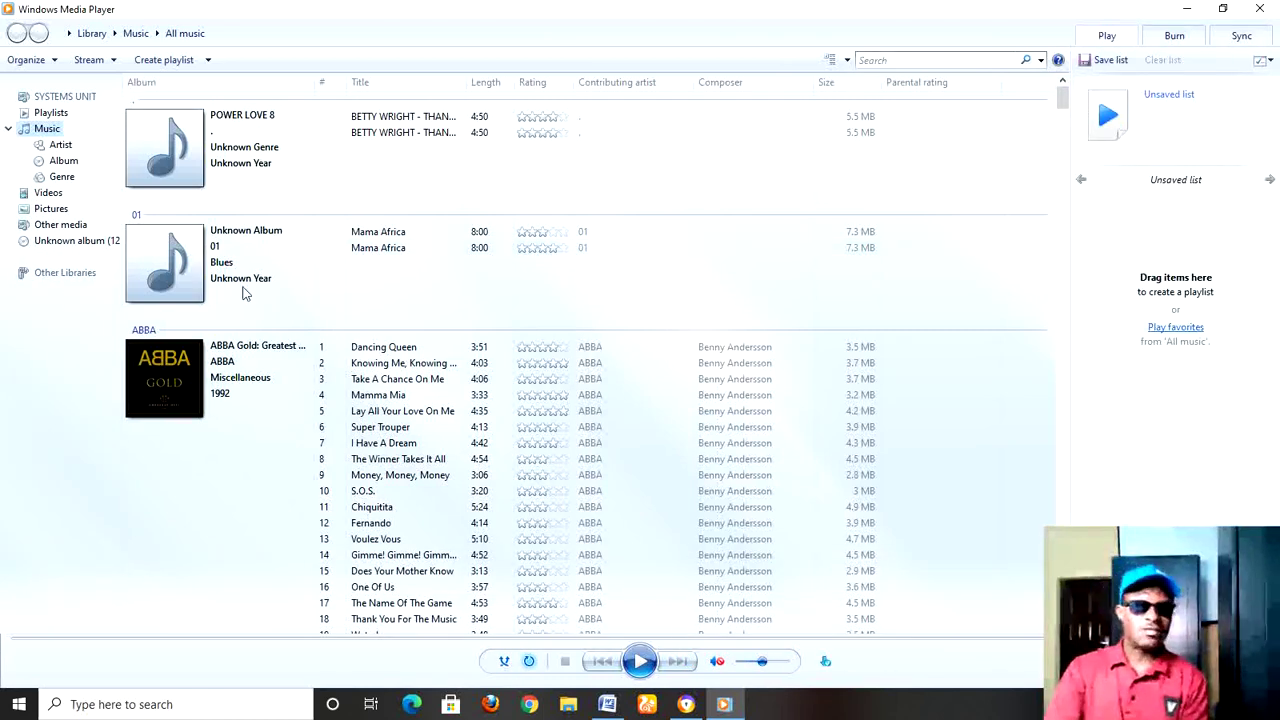
Step: Show the tracks of the unknown album on the audio CD and sort them by rip status in descending order
left_click(70, 243)
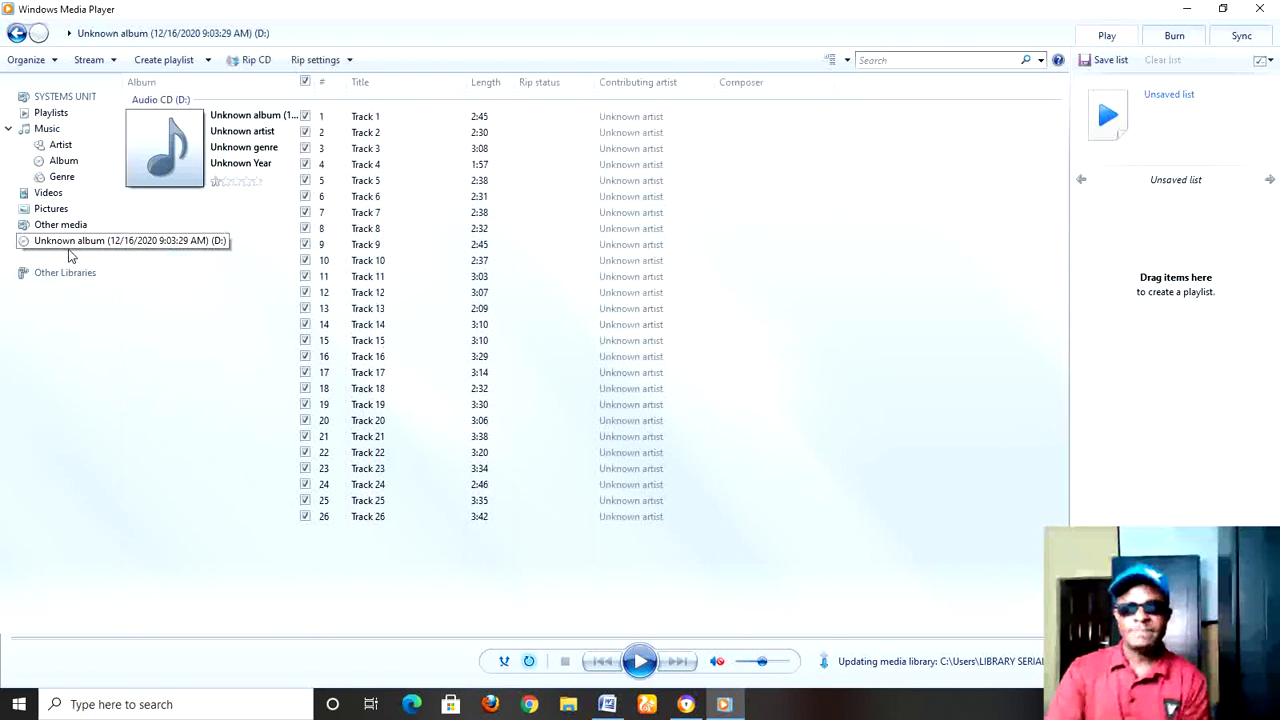
left_click(538, 84)
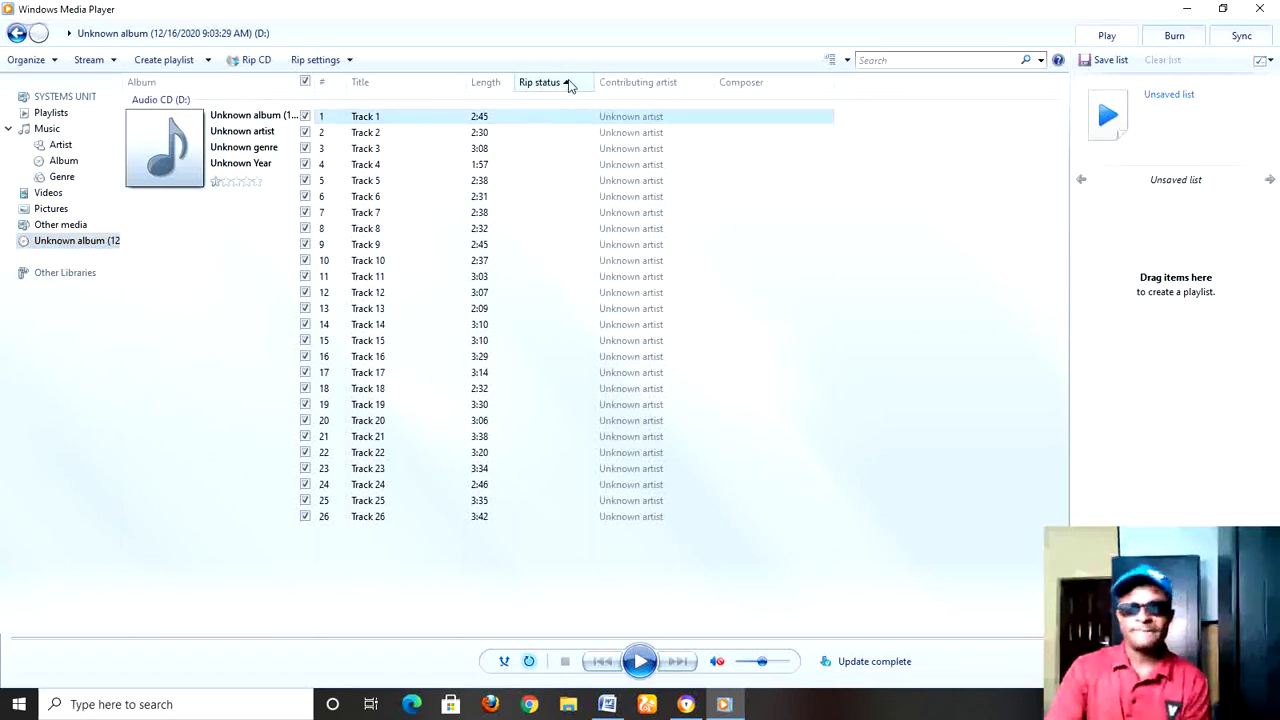
left_click(569, 85)
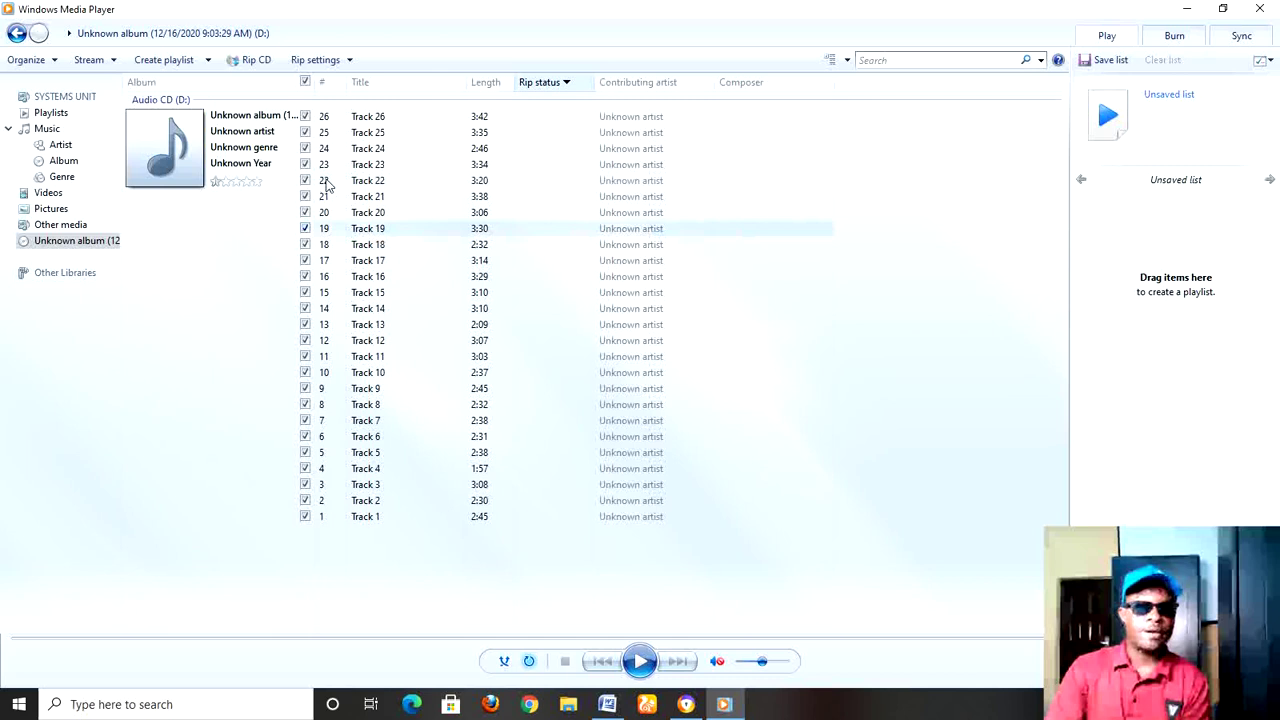
Step: Rip the CD from Track 26 downwards, stop the rip at Track 18 and close the player
left_click(257, 62)
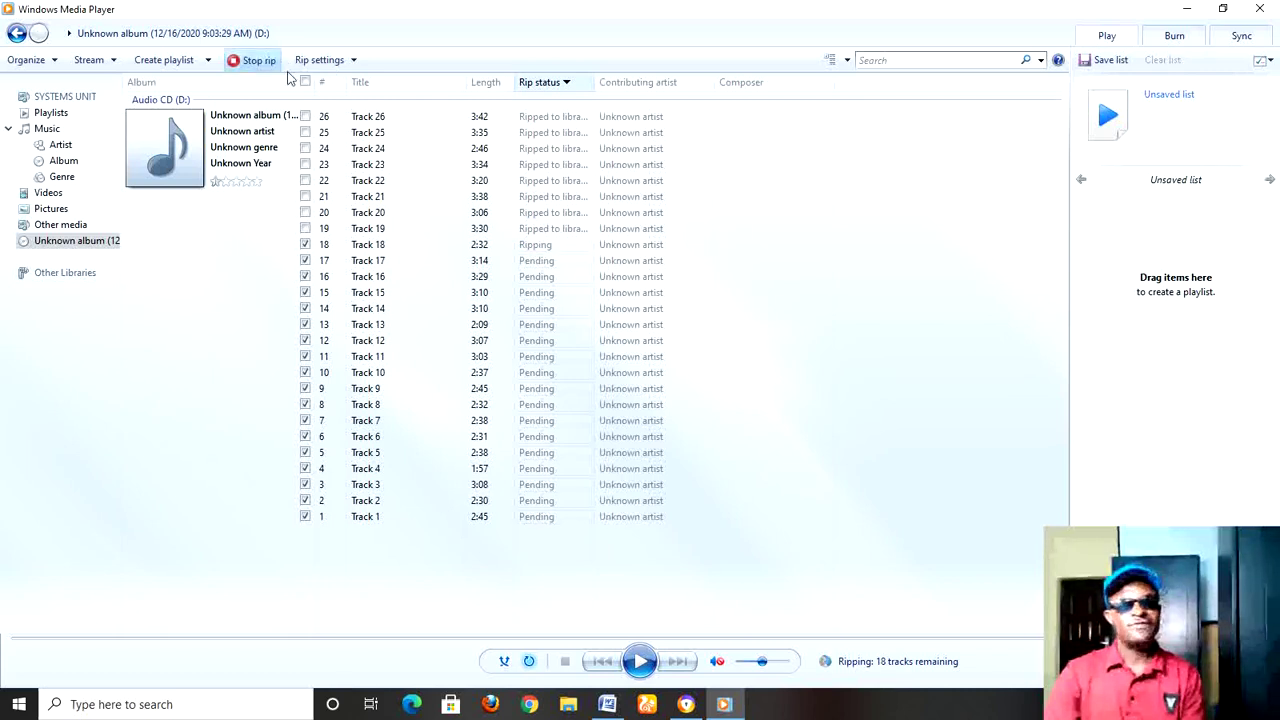
left_click(257, 62)
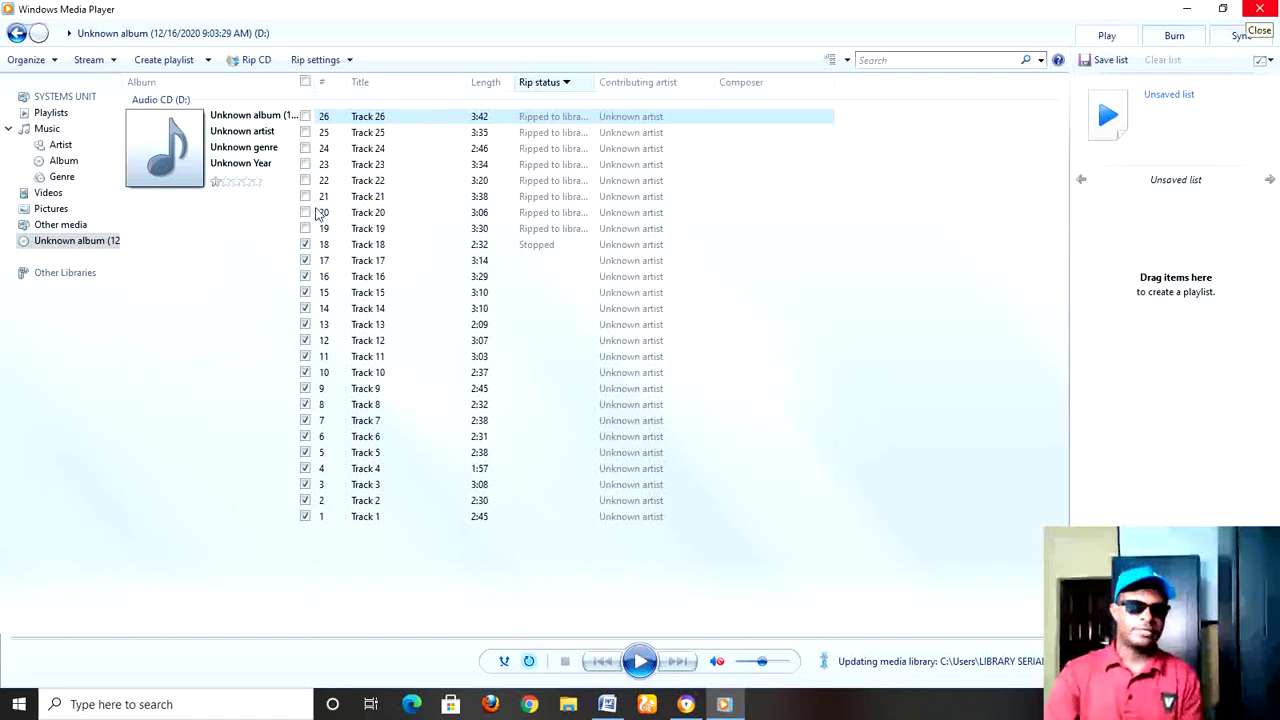
key("alt+F4")
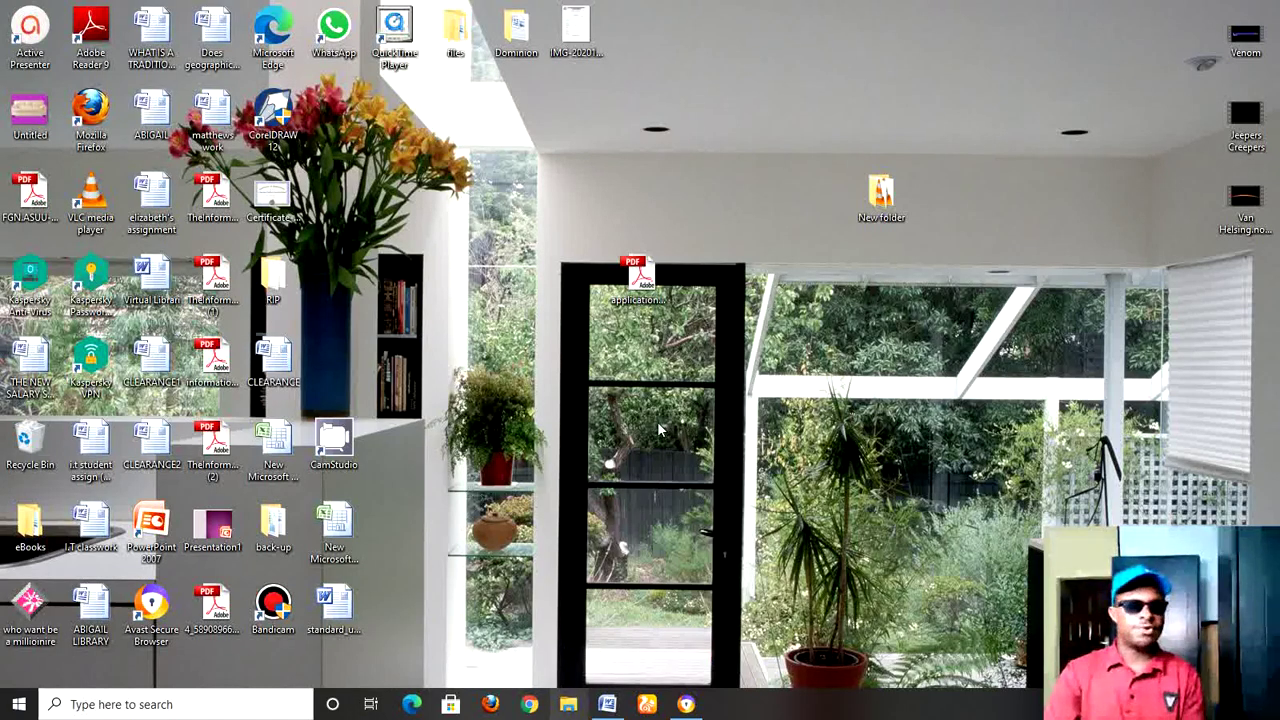
Step: In File Explorer, open the ripped Unknown album folder inside Unknown artist in the Music library
key("super+e")
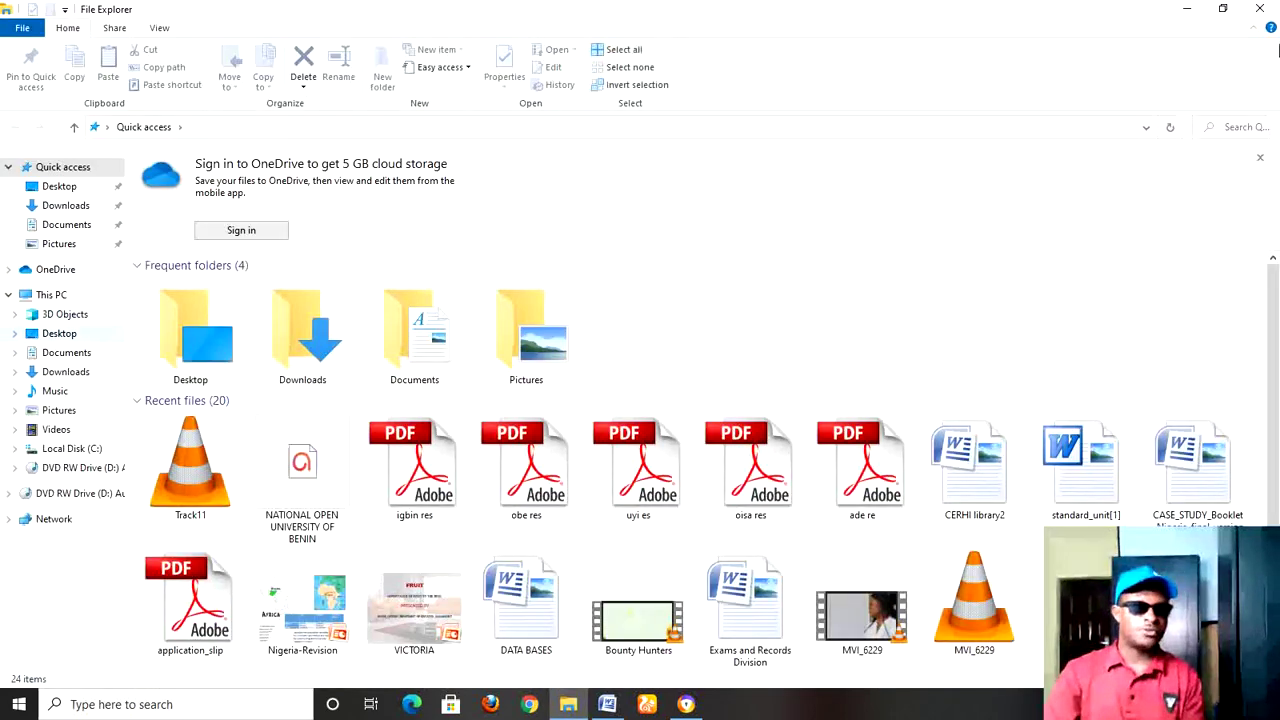
left_click(55, 391)
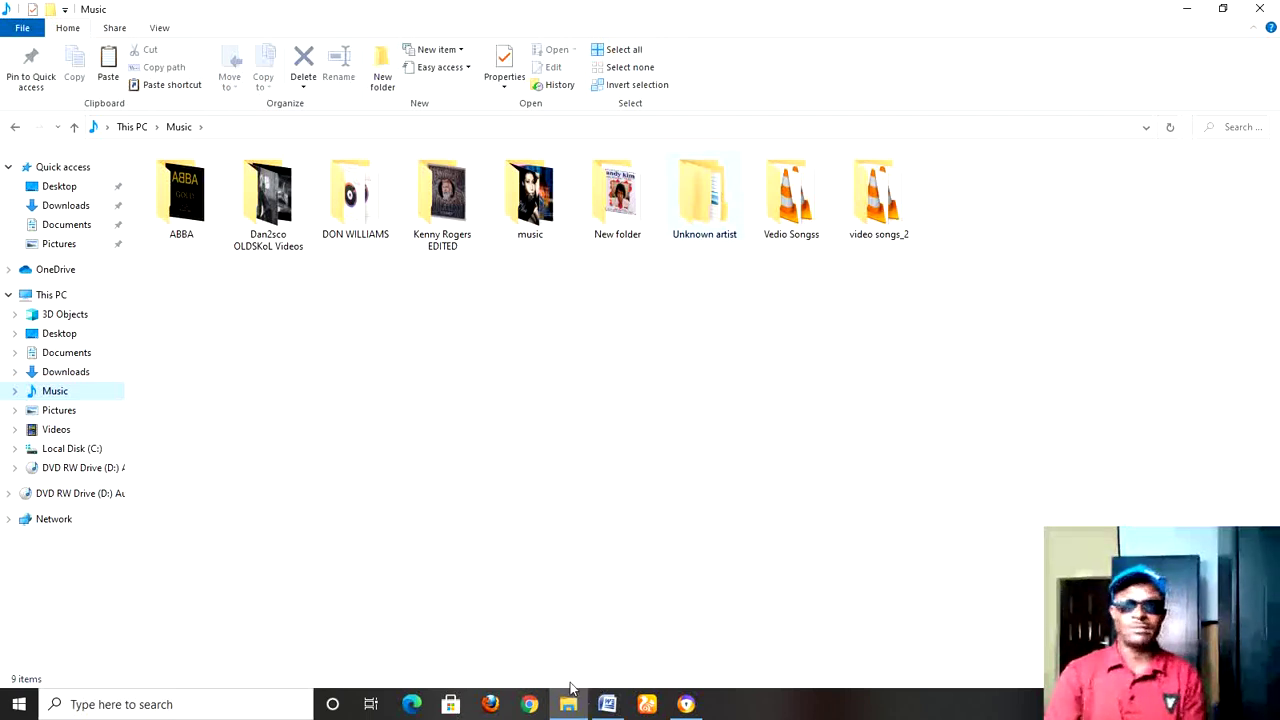
key("u")
key("Return")
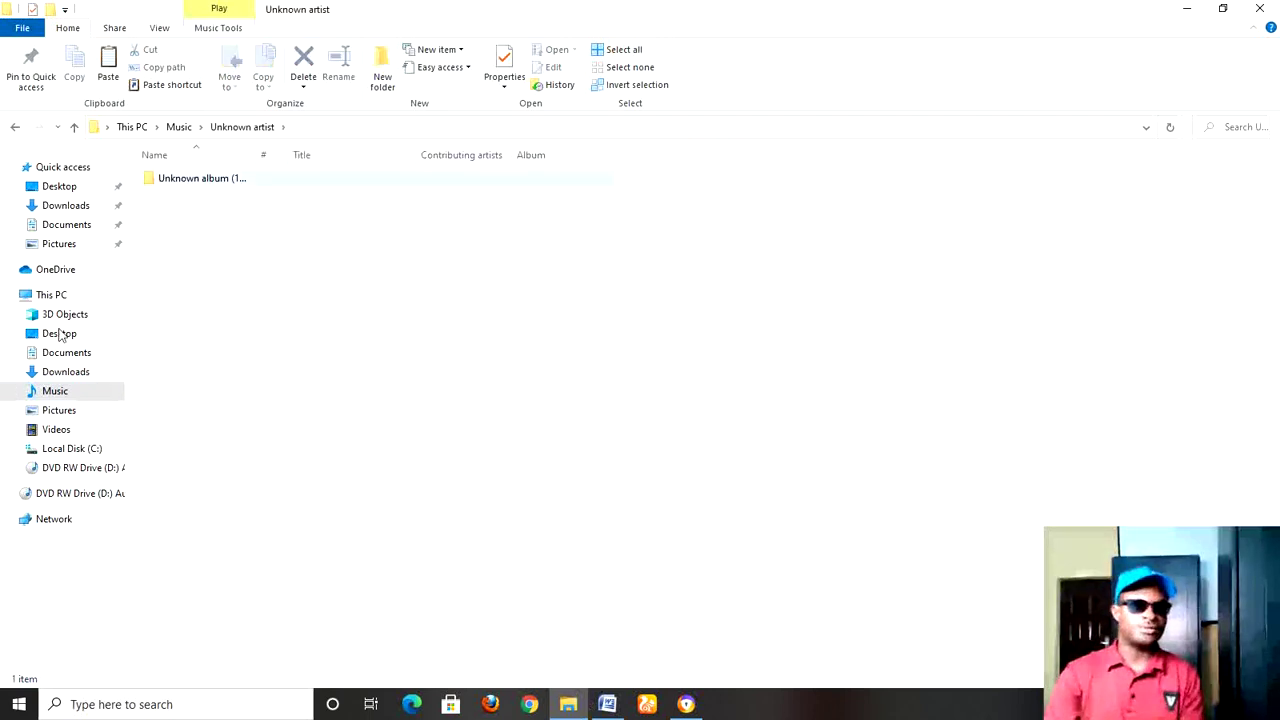
key("u")
key("Return")
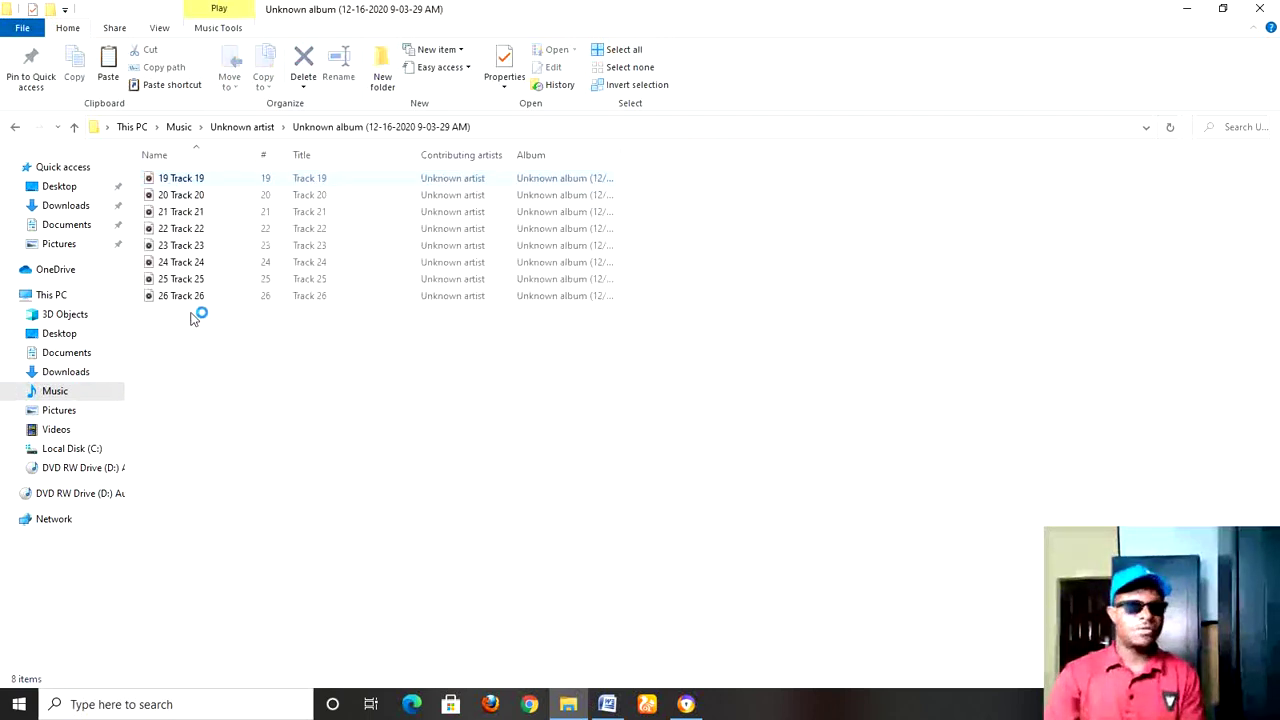